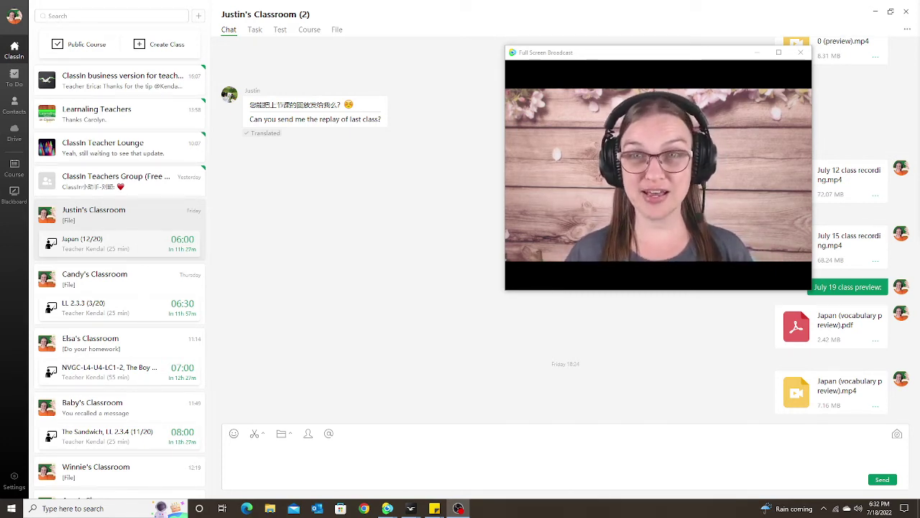
- Close the full screen broadcast window and check for a software update
left_click(800, 52)
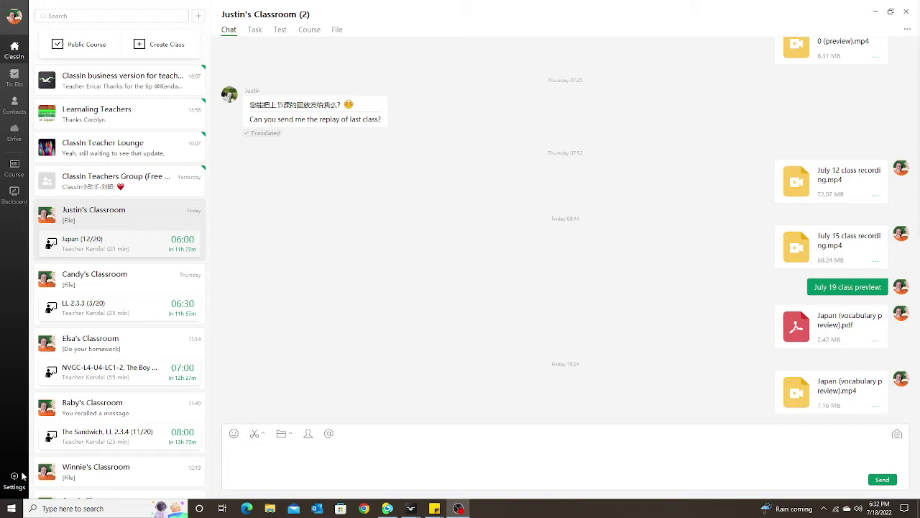
left_click(16, 477)
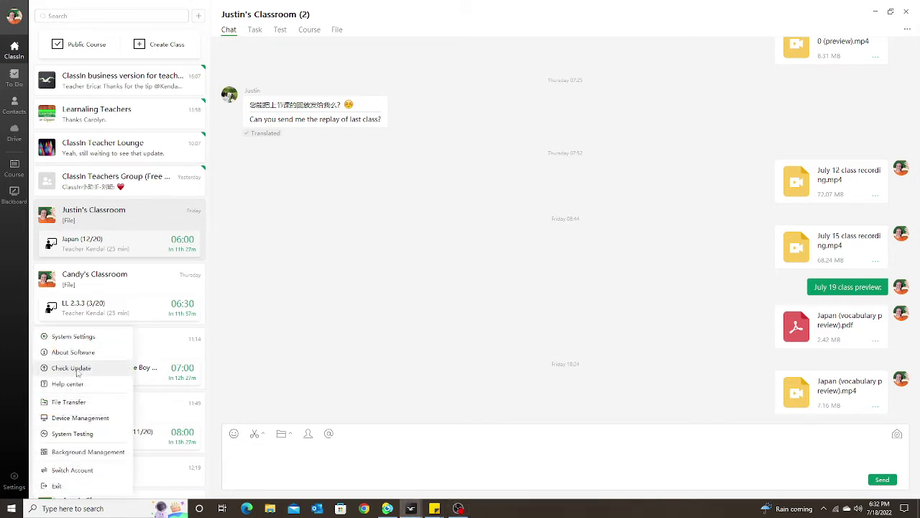
left_click(77, 369)
left_click(593, 154)
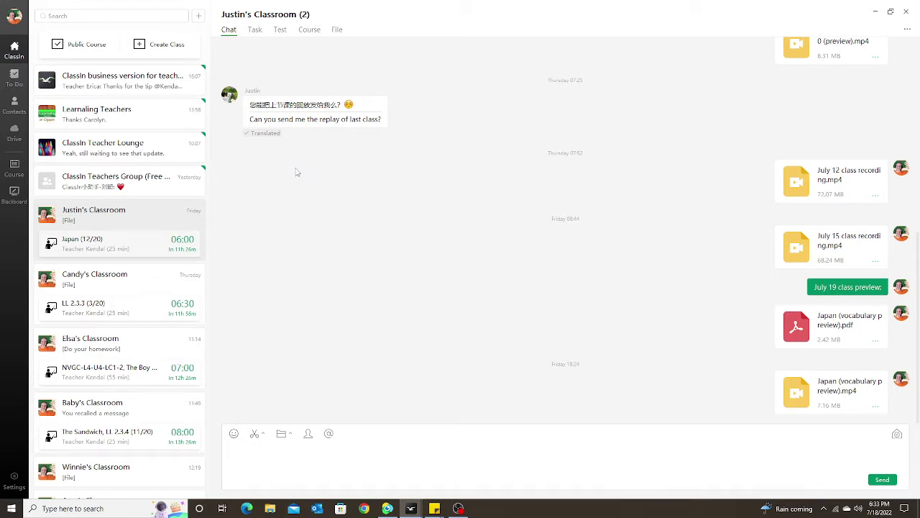
- Look through the current classroom's homework tasks and scan the list of classrooms
left_click(254, 31)
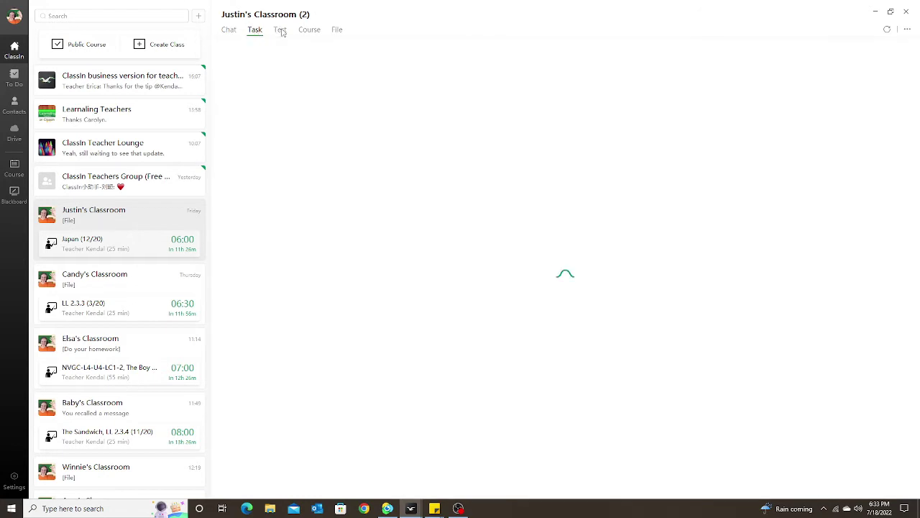
left_click(281, 31)
left_click(259, 32)
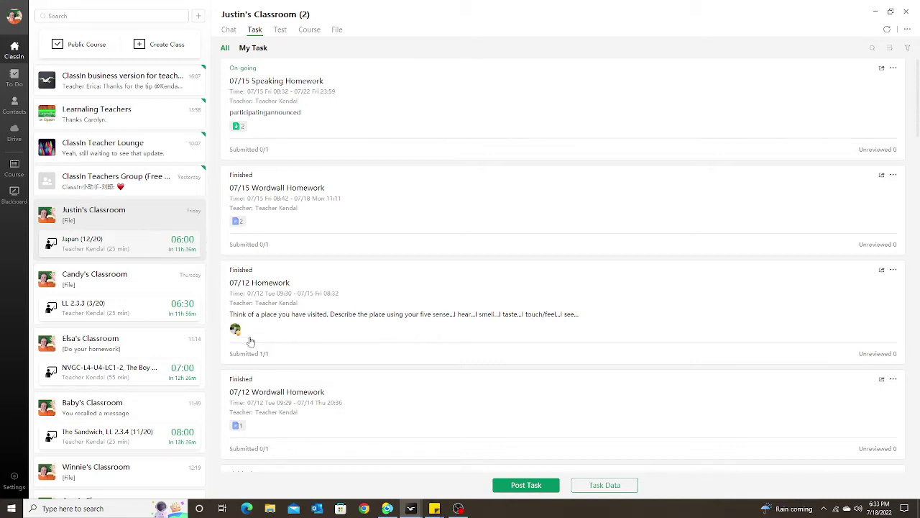
scroll(154, 267, "down", 4)
scroll(135, 324, "down", 8)
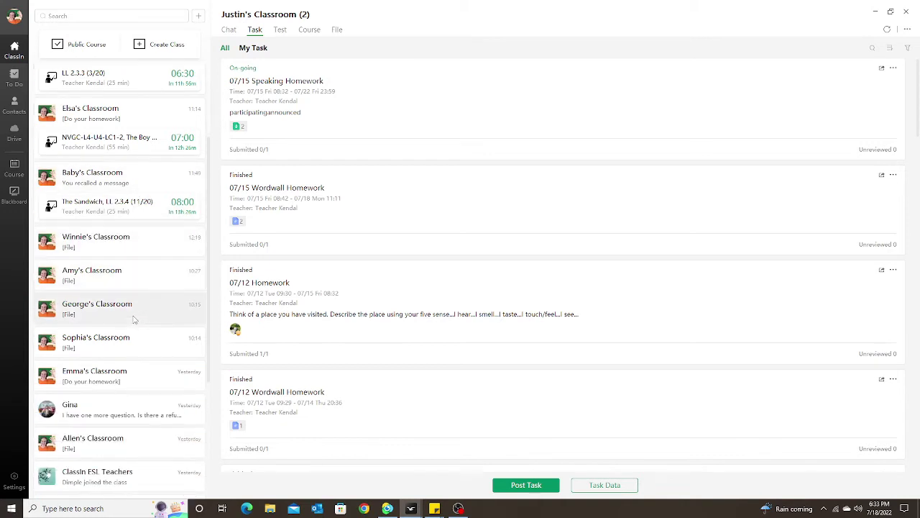
scroll(137, 336, "up", 12)
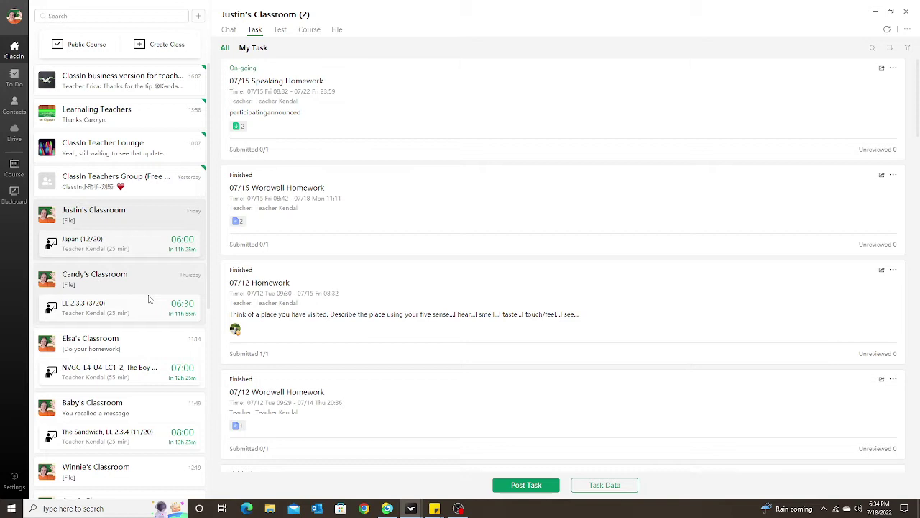
- View the task lists of the three student classrooms with upcoming 06:00, 06:30 and 07:00 lessons, one after another
left_click(126, 215)
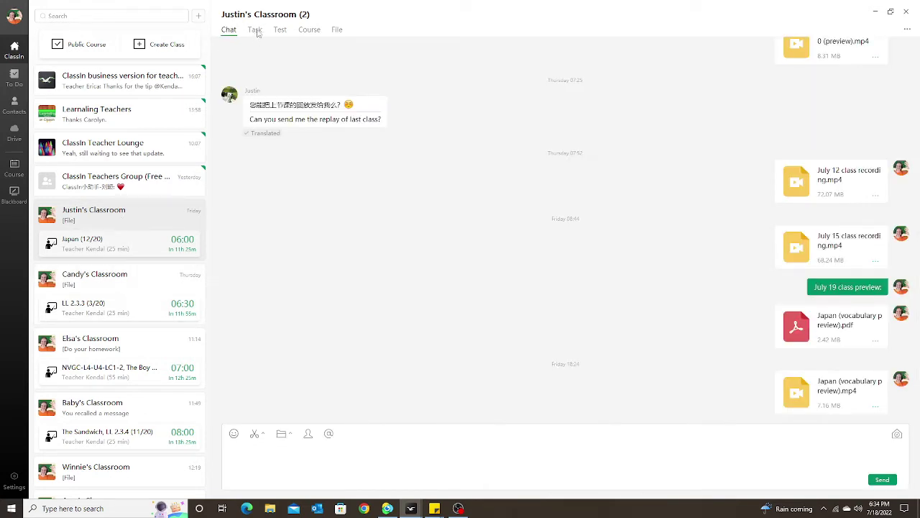
left_click(255, 30)
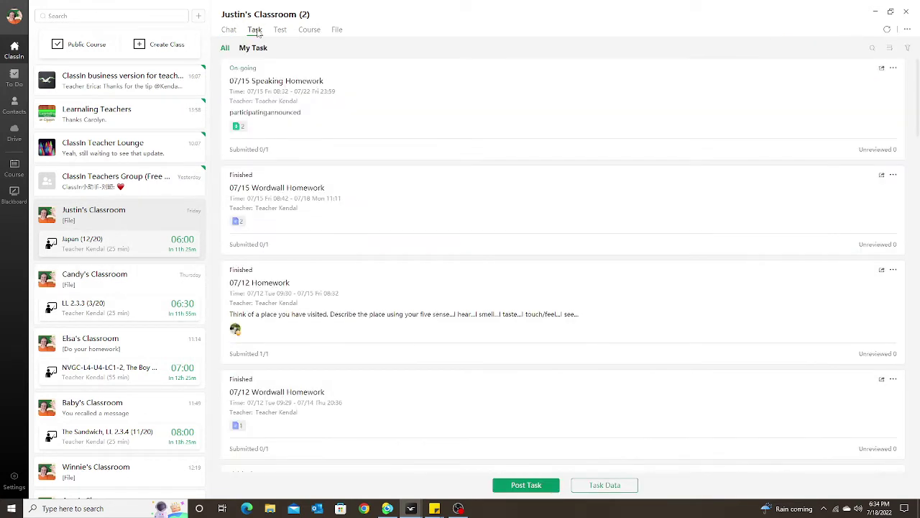
left_click(105, 279)
left_click(255, 30)
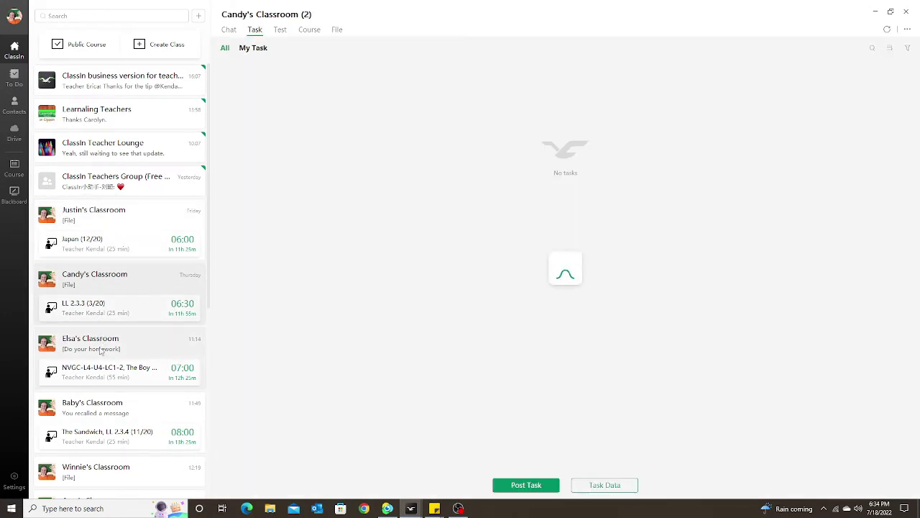
left_click(90, 343)
left_click(255, 30)
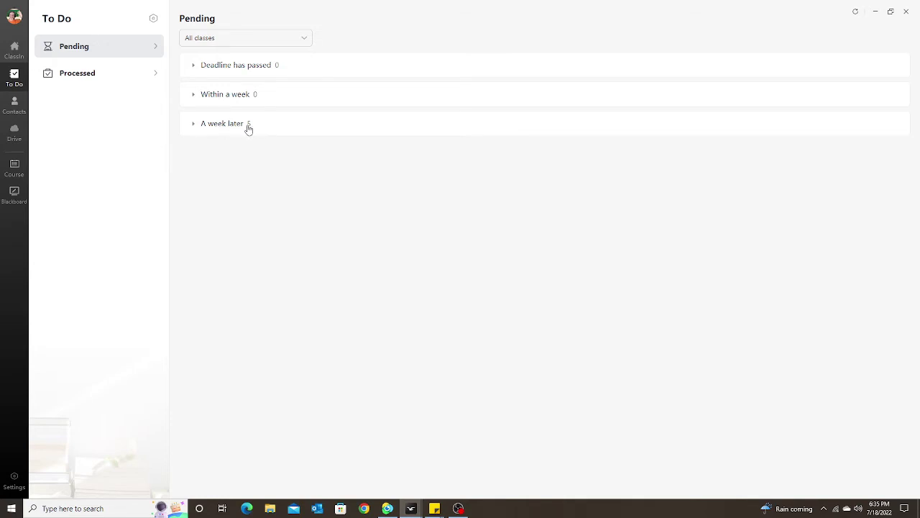
- Expand the pending to-dos due a week later and try filtering them by a single classroom
left_click(227, 129)
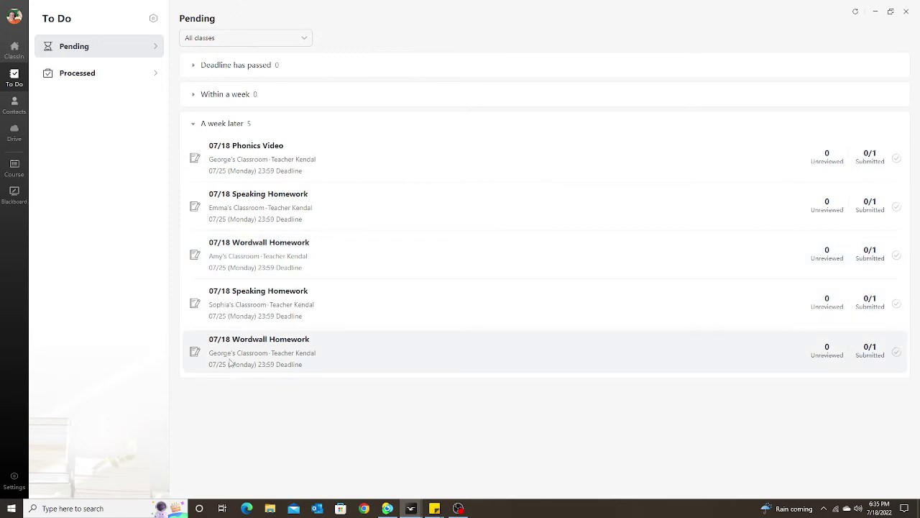
left_click(233, 43)
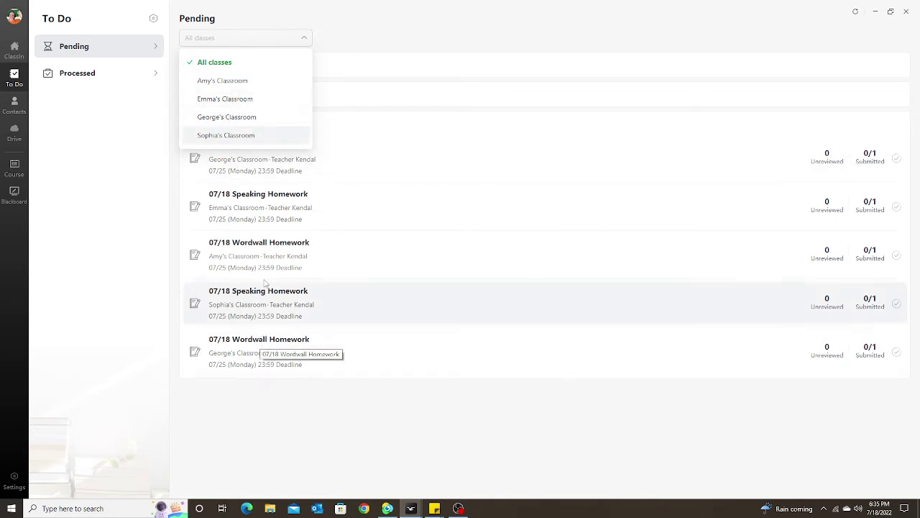
left_click(237, 121)
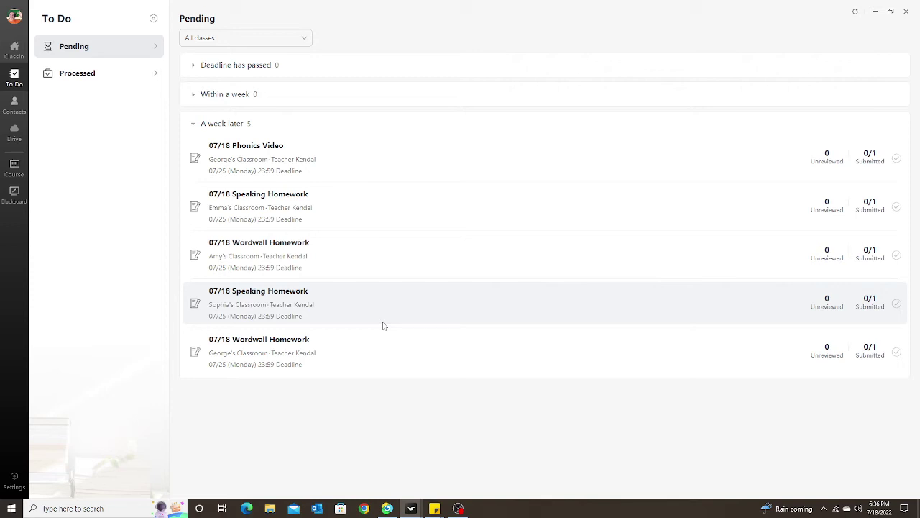
- Return to the classroom list and open the task list of the Test class
left_click(20, 52)
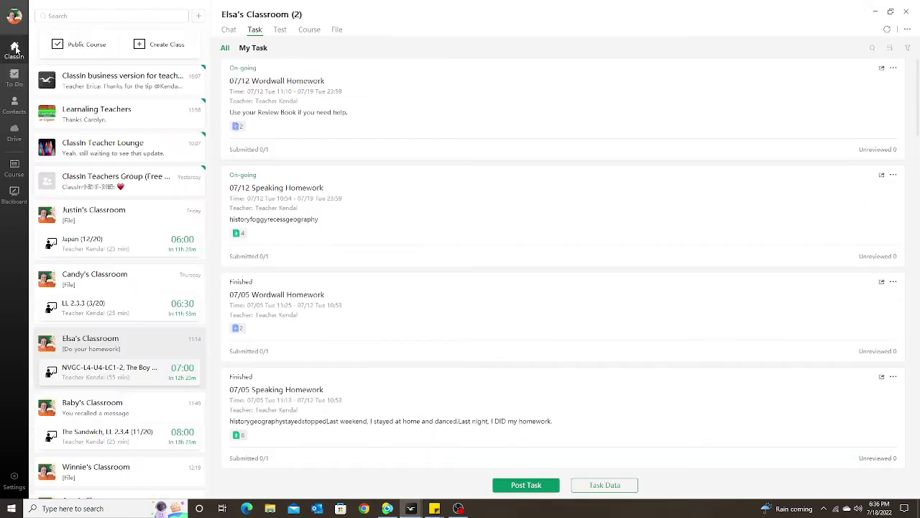
scroll(123, 360, "down", 5)
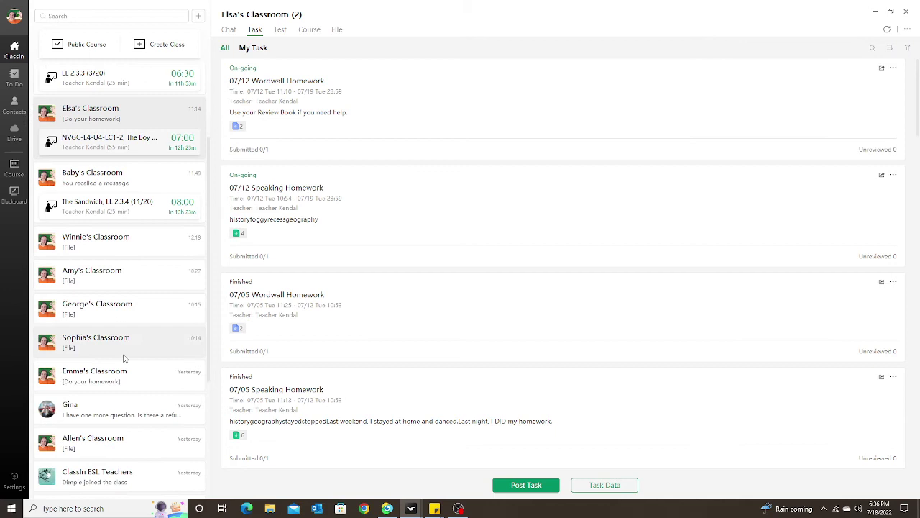
scroll(119, 371, "down", 7)
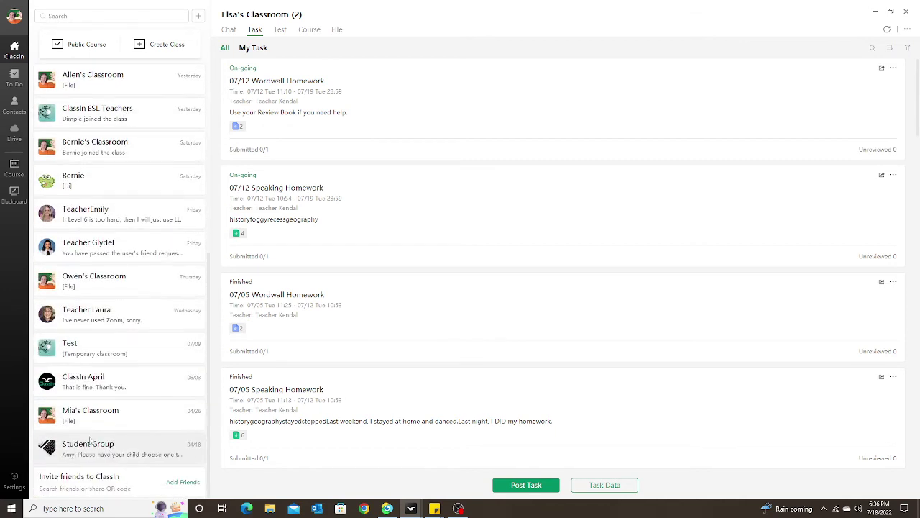
left_click(104, 350)
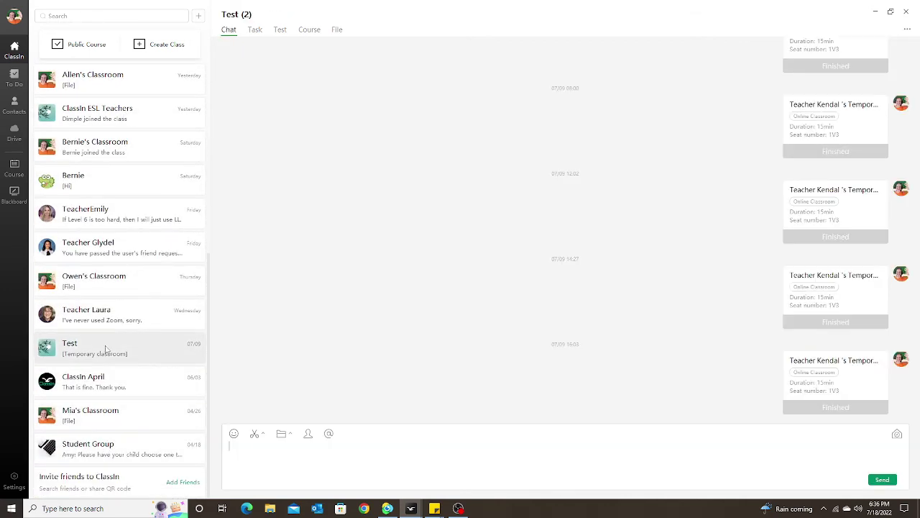
left_click(256, 30)
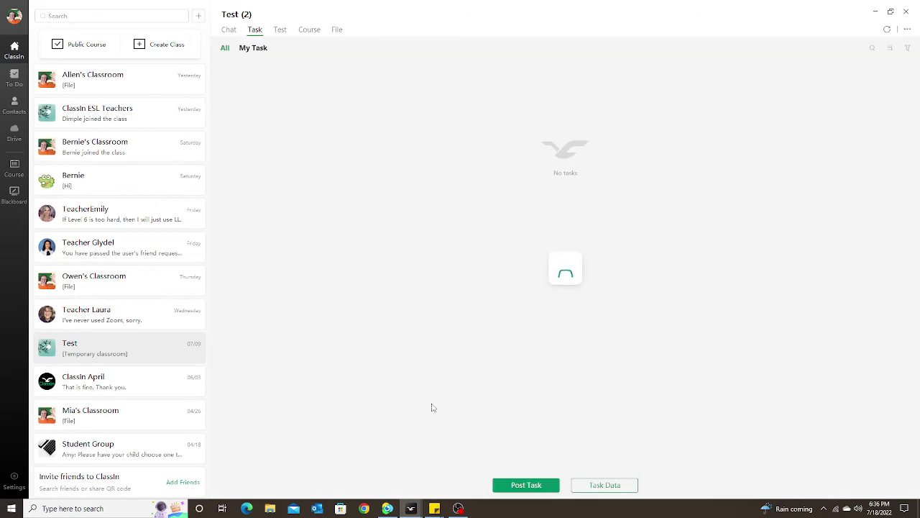
- Post a new task with the content "weferer" to the Test class, keeping the default title and settings
left_click(527, 485)
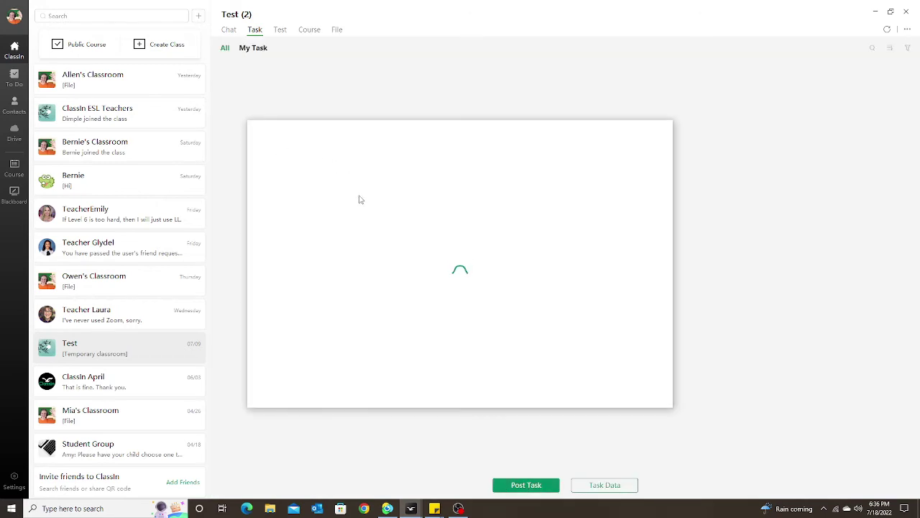
left_click(309, 181)
type("weferer")
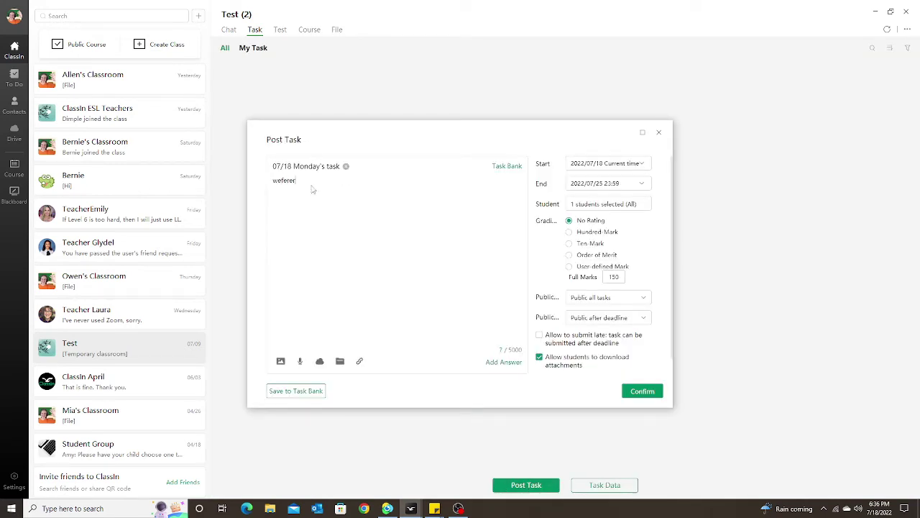
left_click(642, 394)
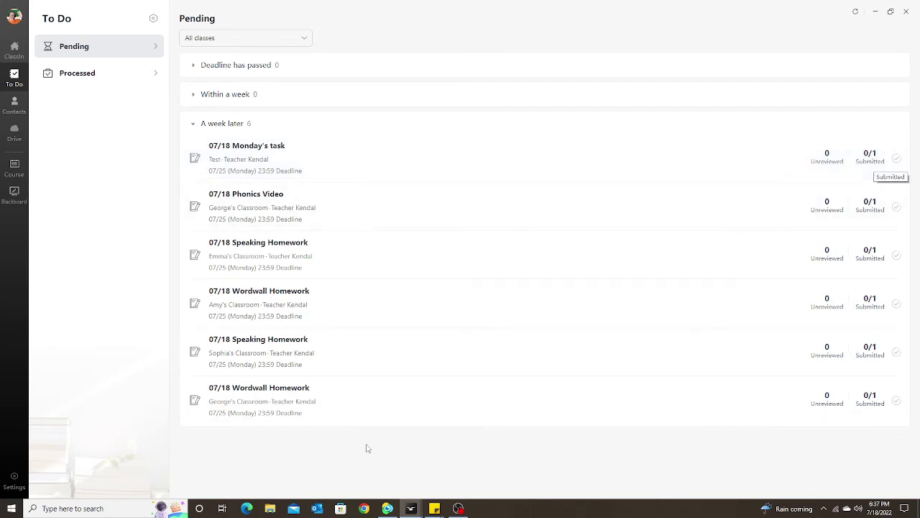
- Switch to the Blackboard window and maximize the Apple Mirror view of the student's tablet
mouse_move(409, 513)
left_click(440, 483)
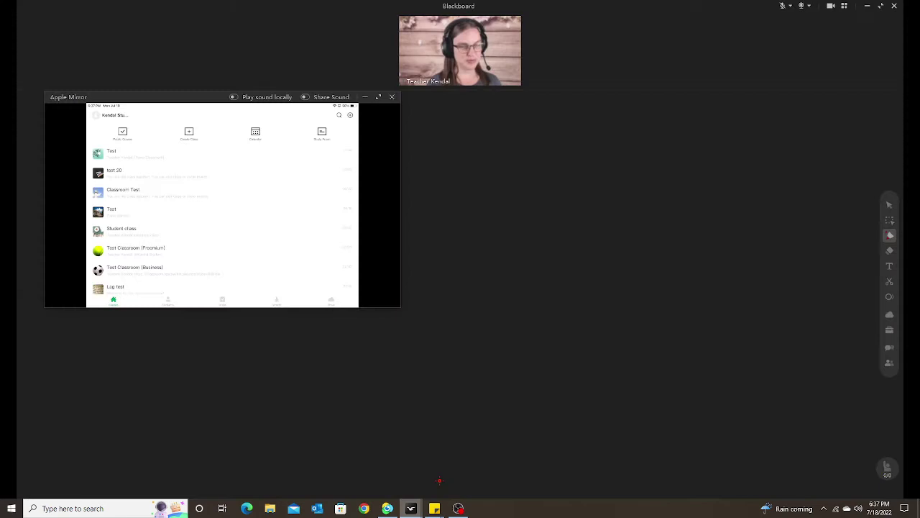
left_click(378, 97)
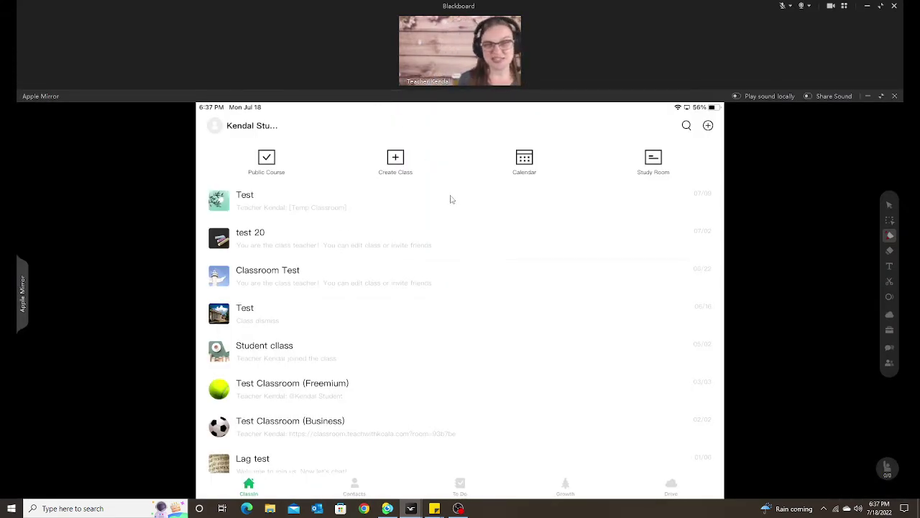
- Submit "Dfdgfgfgfg" as the student's answer to 07/18 Monday's task and postpone the teacher's task notice
left_click(470, 302)
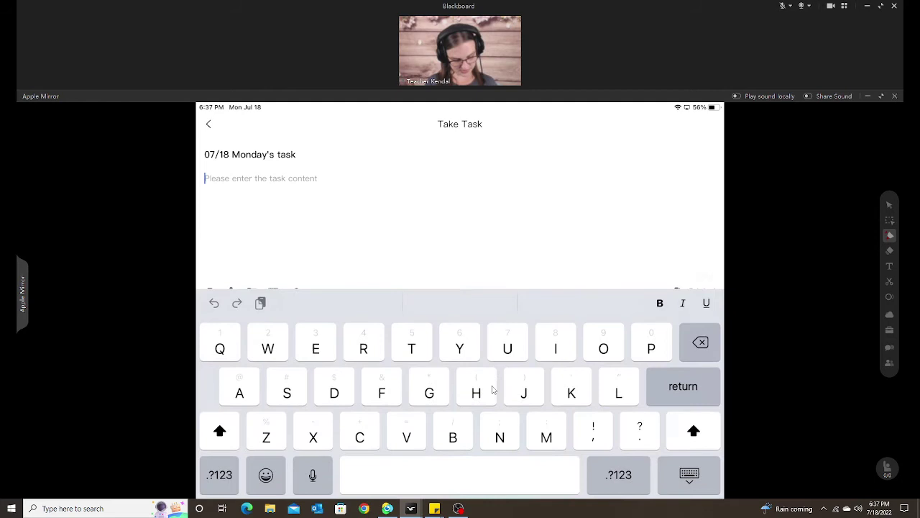
type("Dfdgfgfgfg")
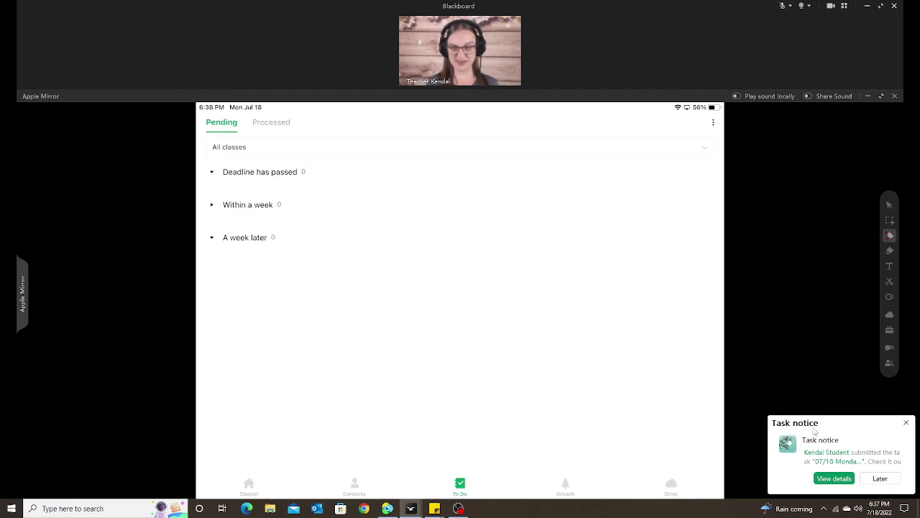
left_click(880, 479)
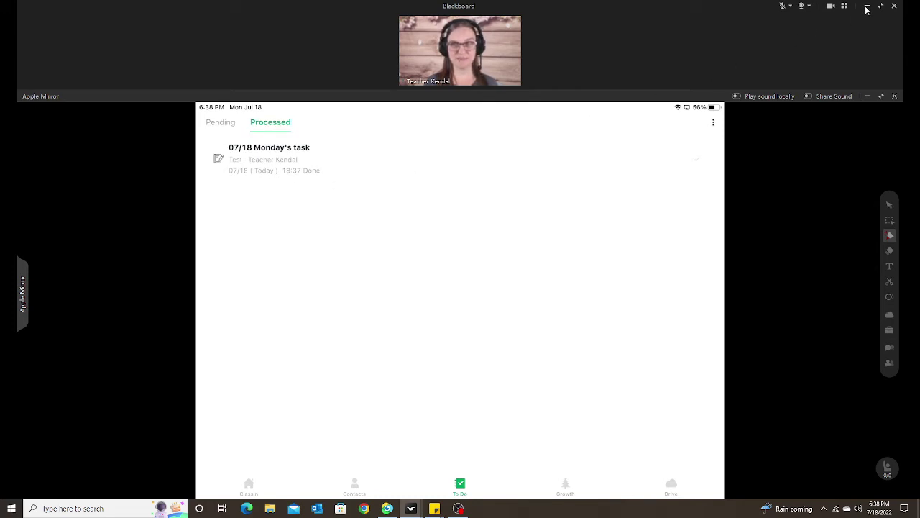
- Switch back to the teacher's To Do window and open the details of 07/18 Monday's task under A week later
mouse_move(411, 508)
left_click(356, 473)
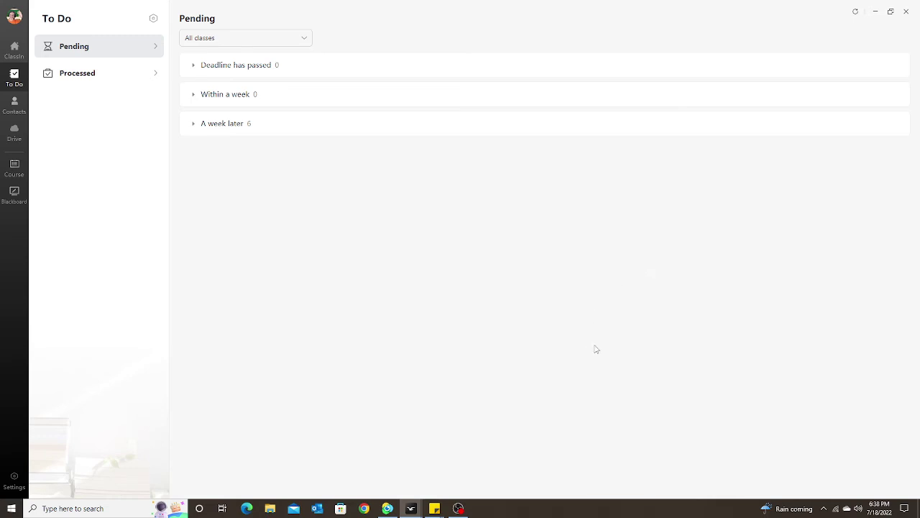
left_click(226, 126)
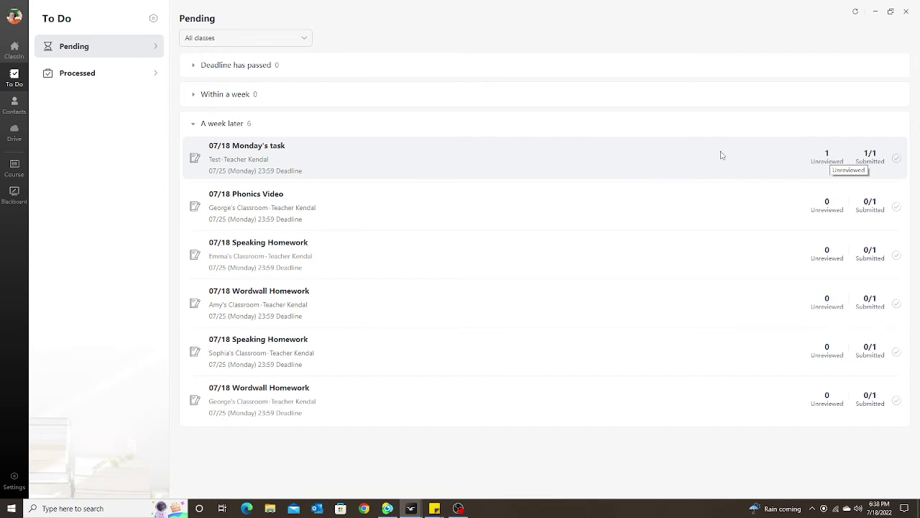
left_click(624, 344)
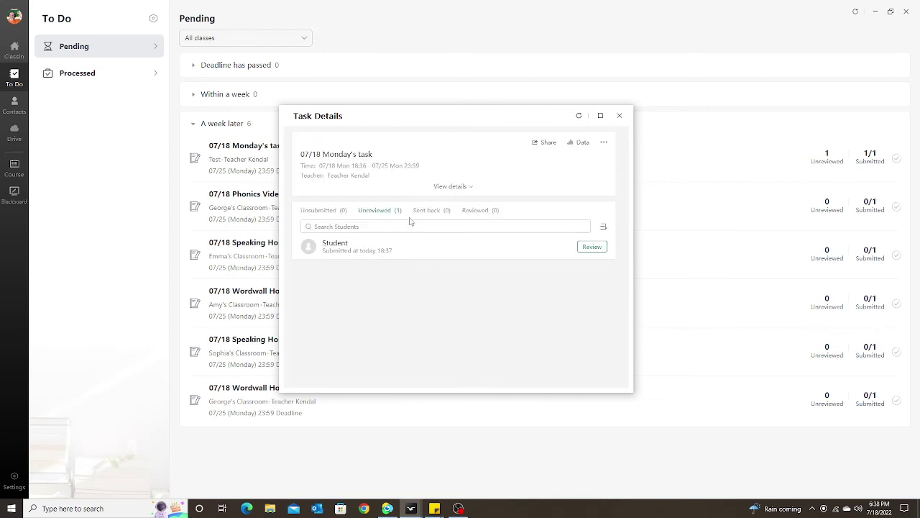
- Review the student's submission as Excellent Work with the comment "derere", finish the review and close the task details
left_click(592, 247)
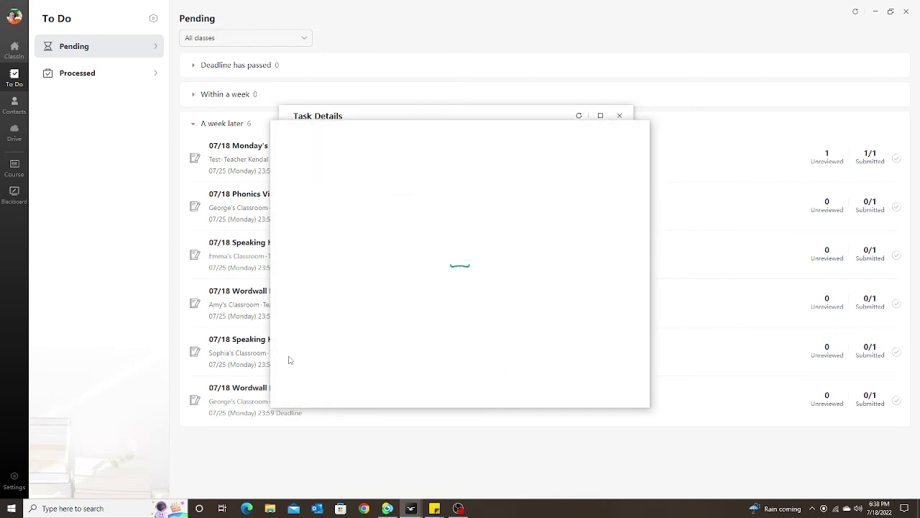
left_click(371, 346)
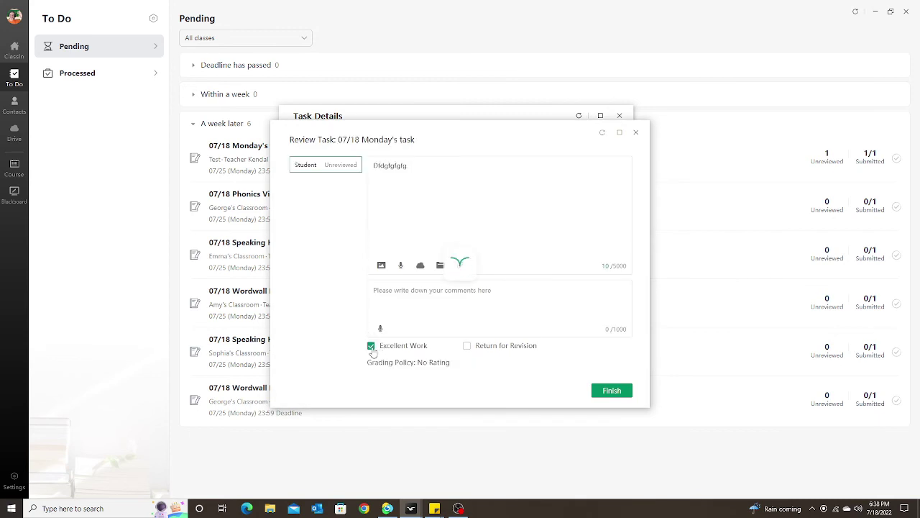
left_click(414, 294)
type("derere")
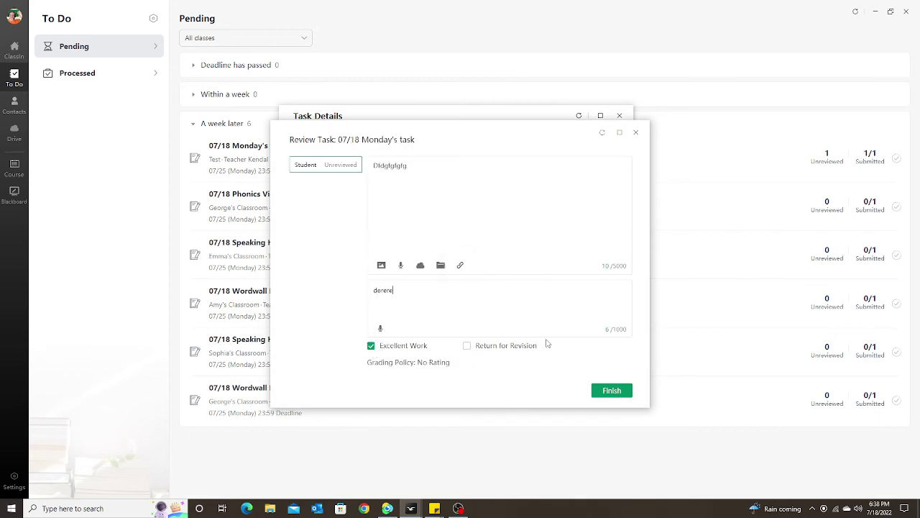
left_click(608, 394)
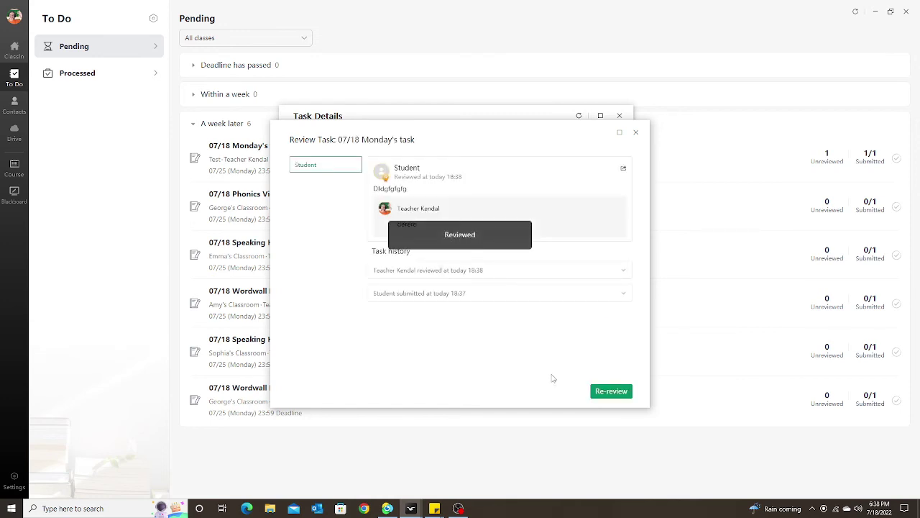
left_click(636, 135)
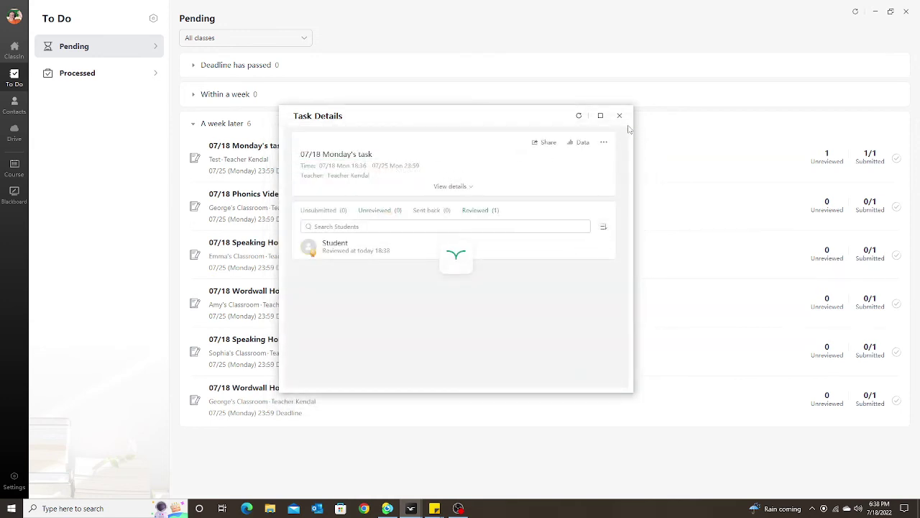
left_click(619, 116)
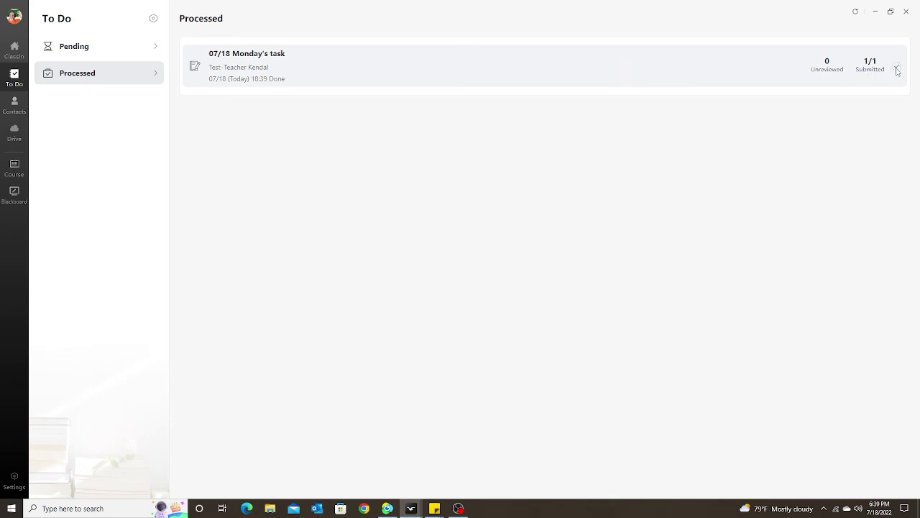
- Mark the processed 07/18 Monday's task as pending again and return to the pending to-do list
mouse_move(897, 70)
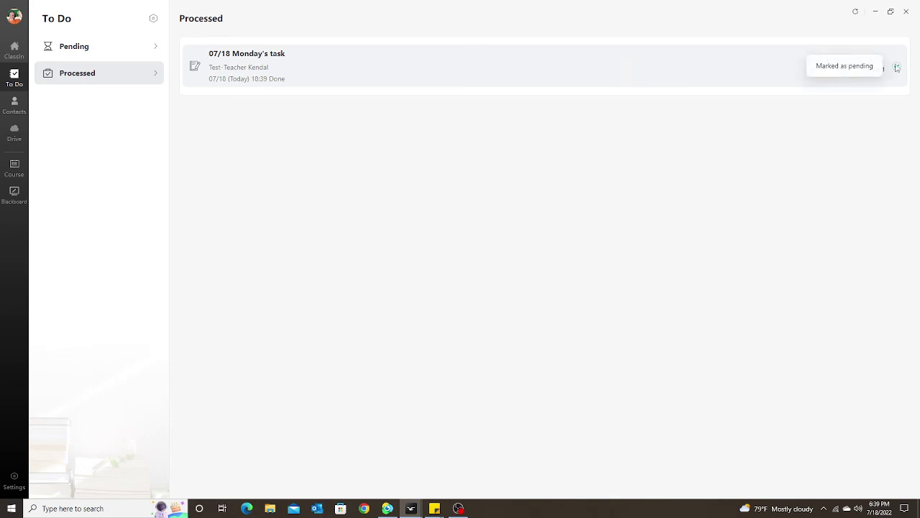
left_click(857, 71)
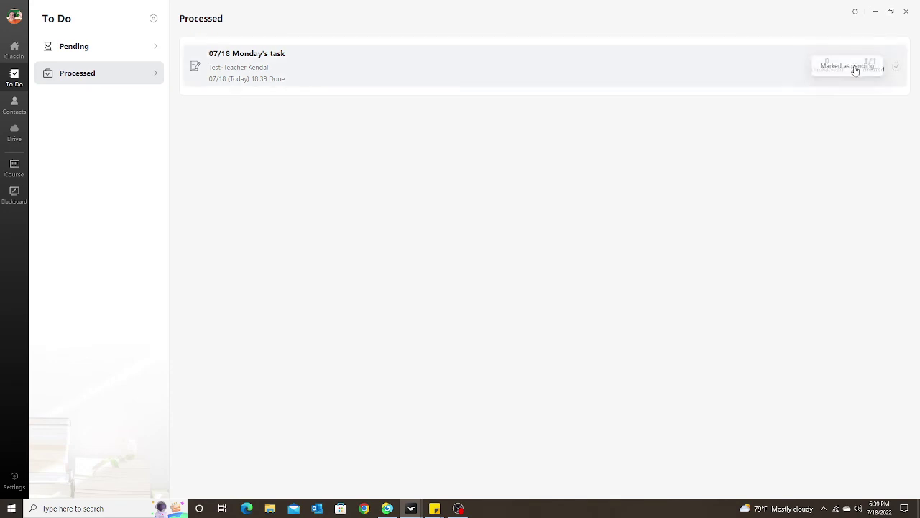
left_click(149, 53)
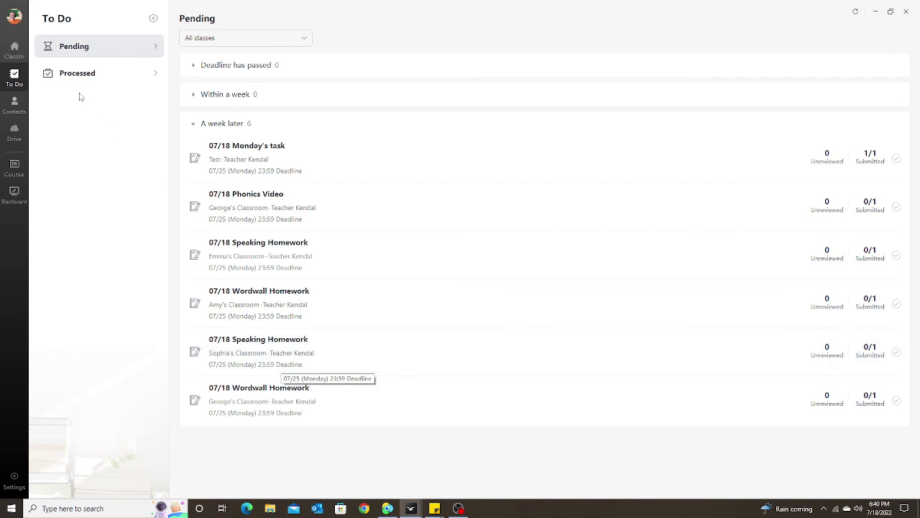
left_click(14, 76)
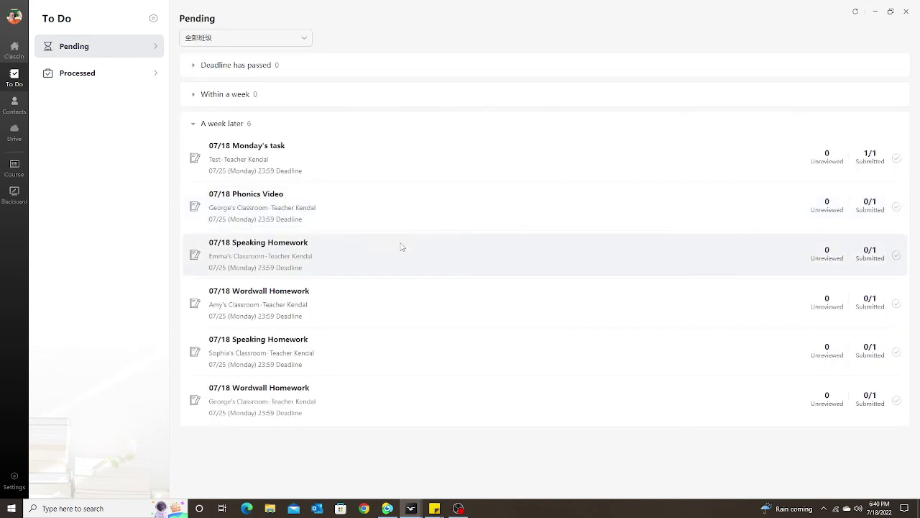